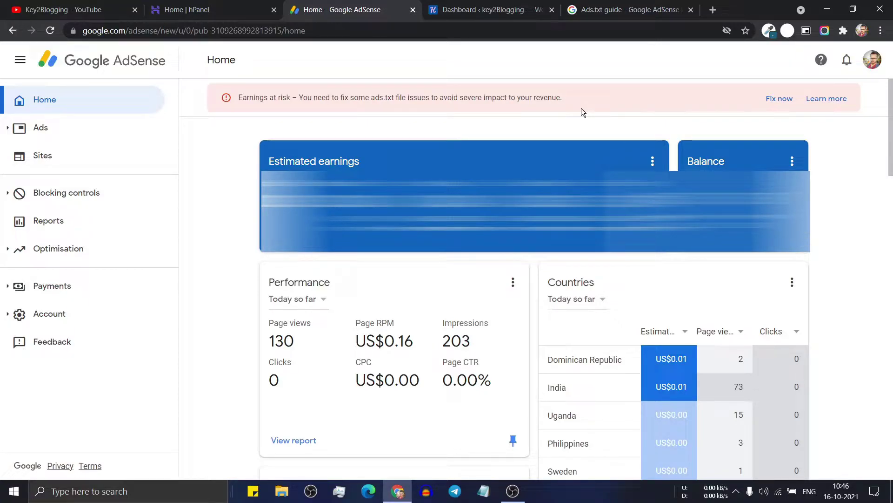
# - View the Ads.txt guide, then return to the AdSense Home dashboard and its ads.txt earnings-at-risk alert
pyautogui.hotkey('ctrl', '5')
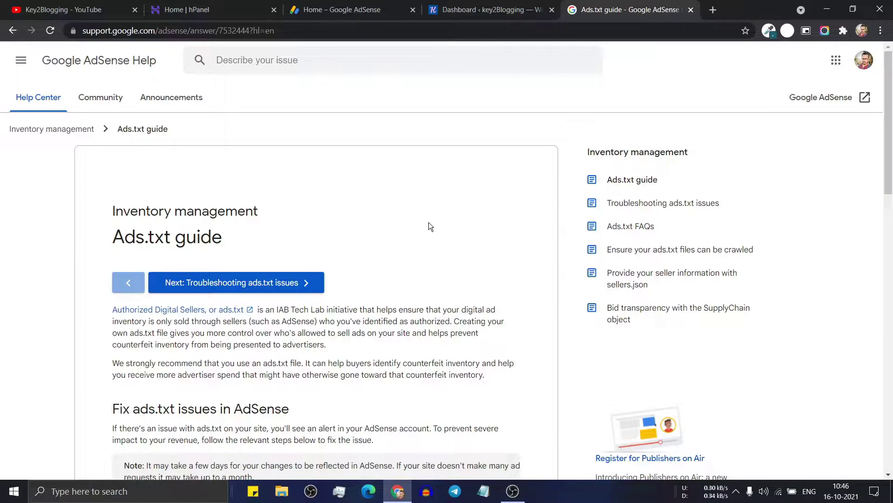
pyautogui.click(377, 10)
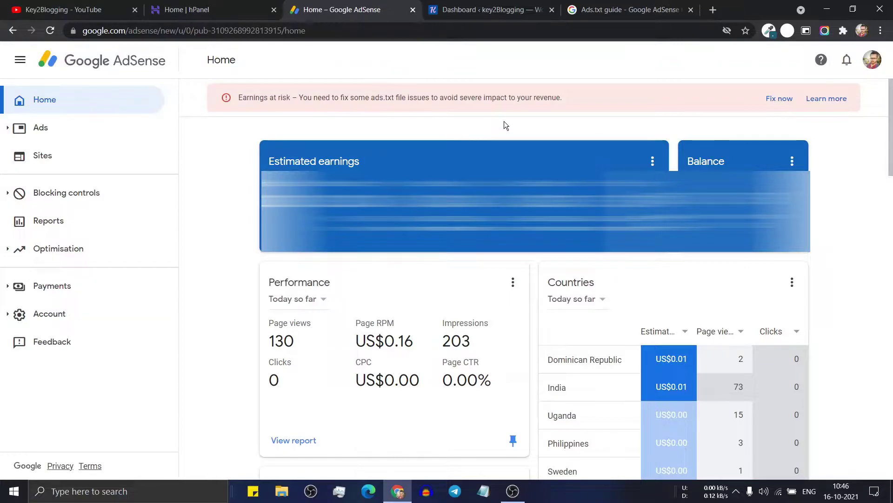
# - Follow the ads.txt Fix now warning and download the site's ads.txt file as ads (1).txt
pyautogui.click(773, 101)
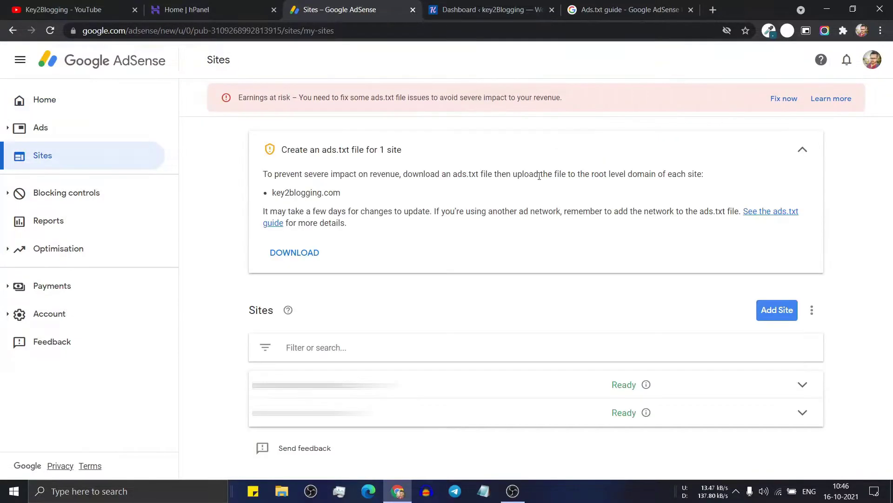
pyautogui.click(293, 256)
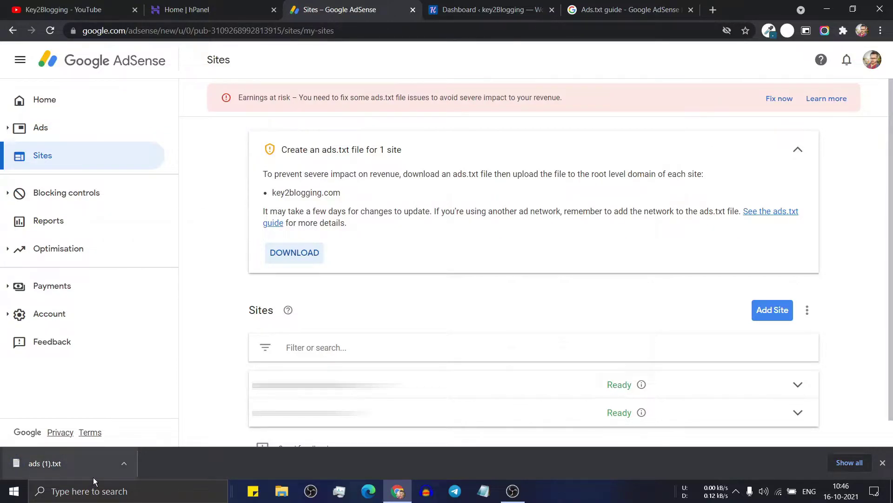
# - In WordPress, search Add Plugins for 'ads.txt' and install the Ads.txt Manager plugin
pyautogui.click(459, 11)
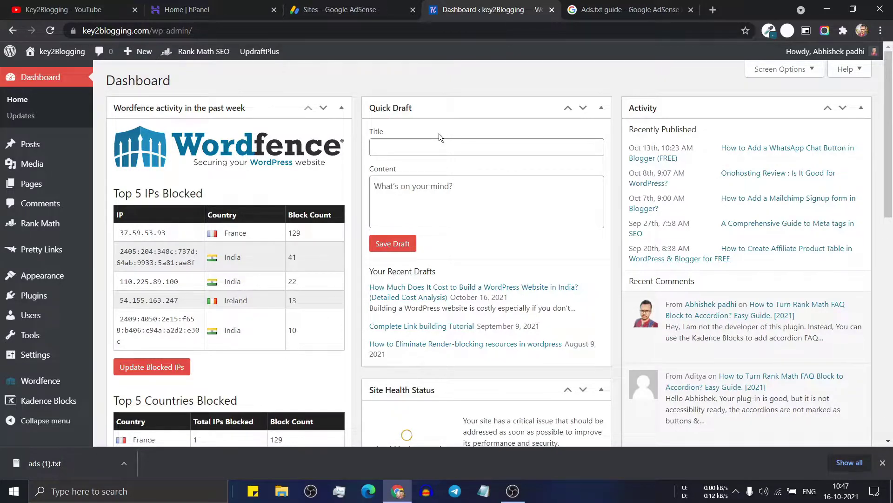
pyautogui.moveTo(37, 300)
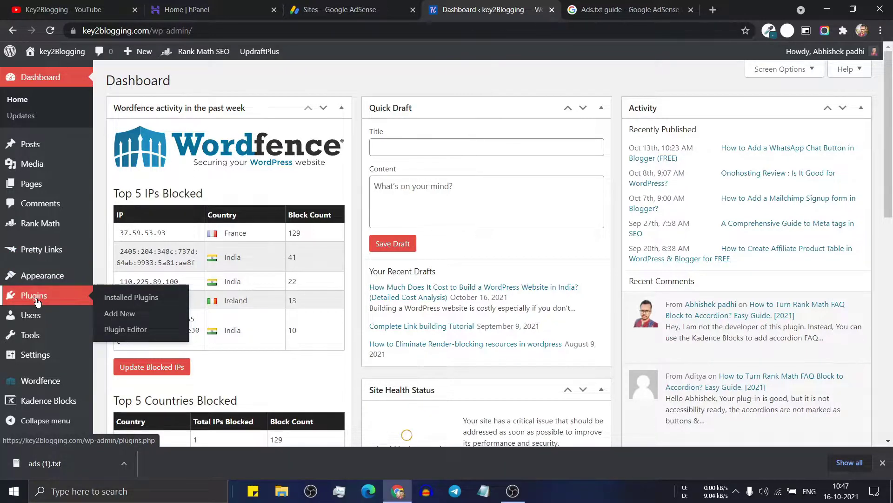
pyautogui.click(124, 317)
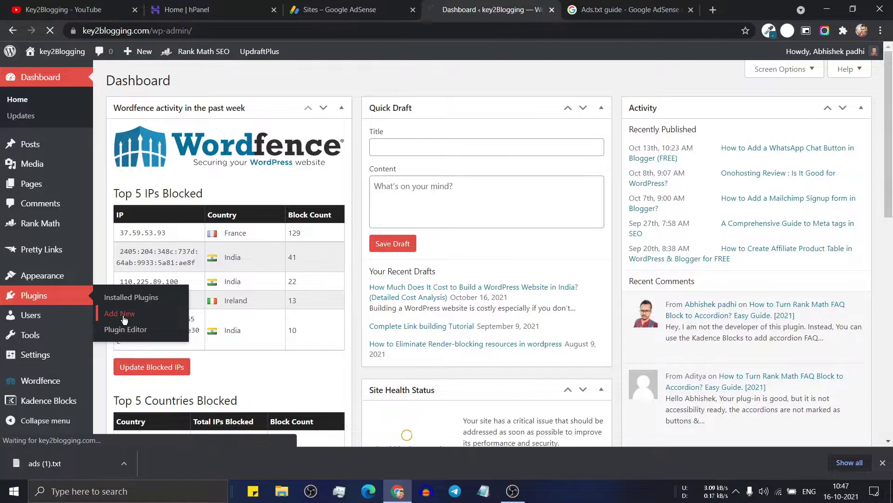
pyautogui.click(759, 114)
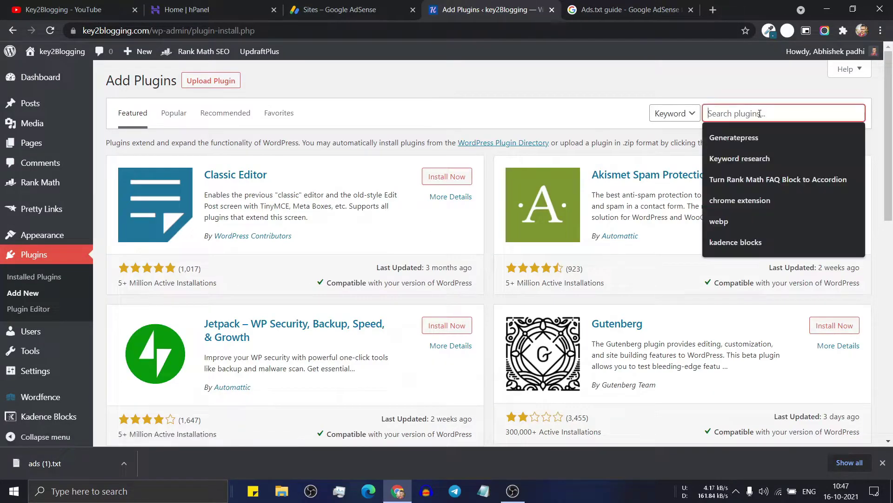
pyautogui.write('ads')
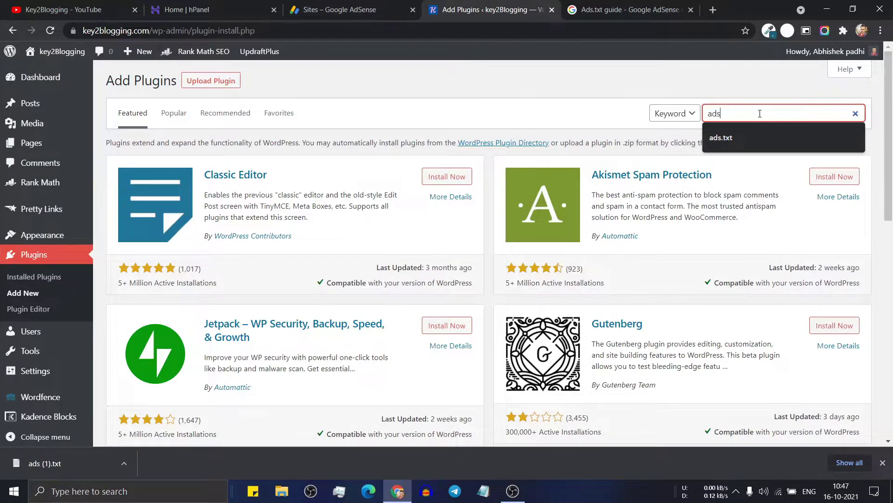
pyautogui.write('.txt')
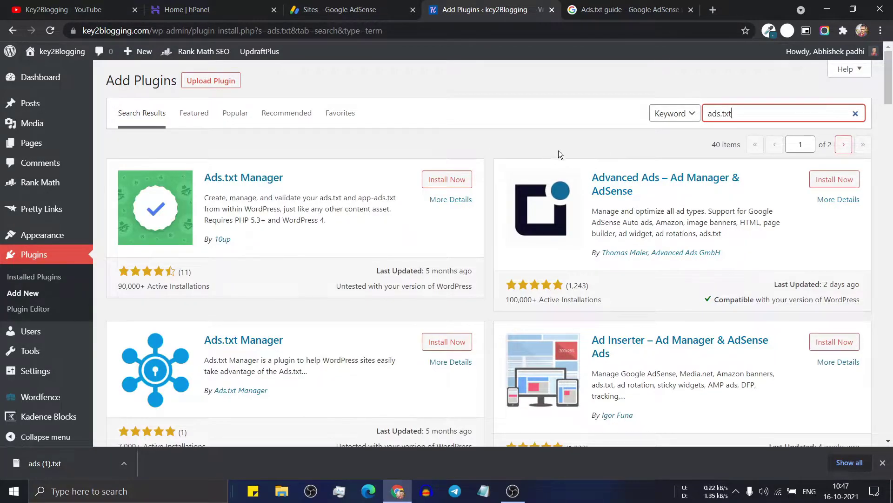
pyautogui.click(440, 182)
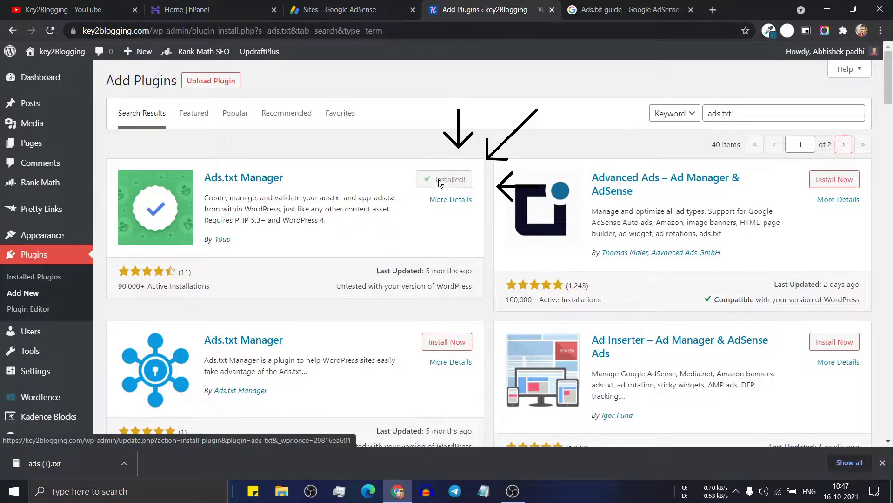
# - Activate Ads.txt Manager and open its Ads.txt page under Settings
pyautogui.click(455, 183)
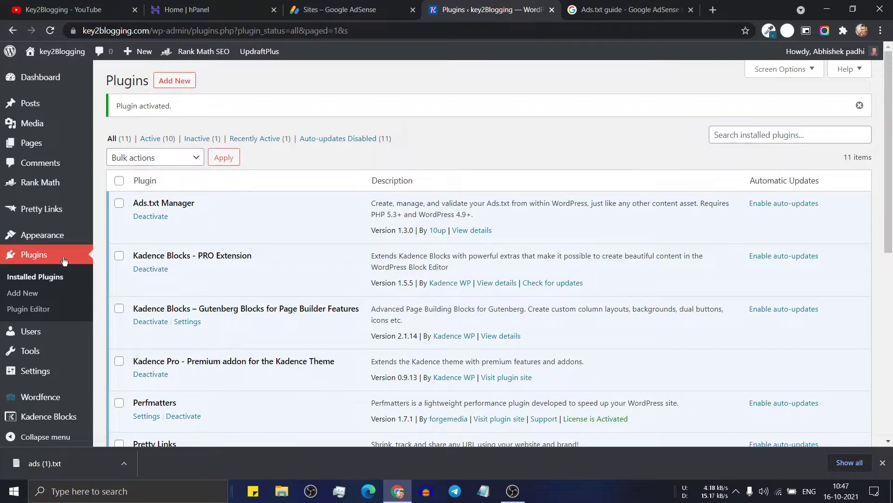
pyautogui.scroll(-3, 45, 307)
pyautogui.scroll(-1, 45, 308)
pyautogui.moveTo(37, 365)
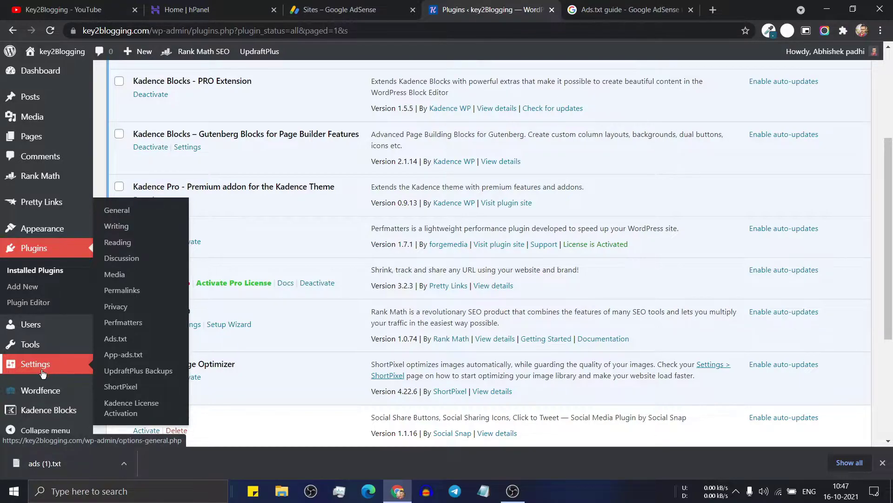
pyautogui.click(116, 339)
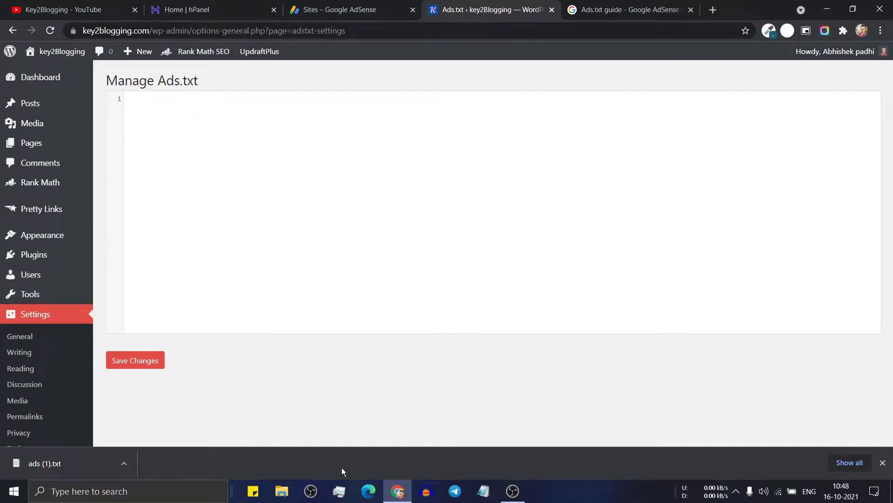
# - Open the downloaded ads (1).txt in Notepad and select all of its publisher line
pyautogui.click(124, 464)
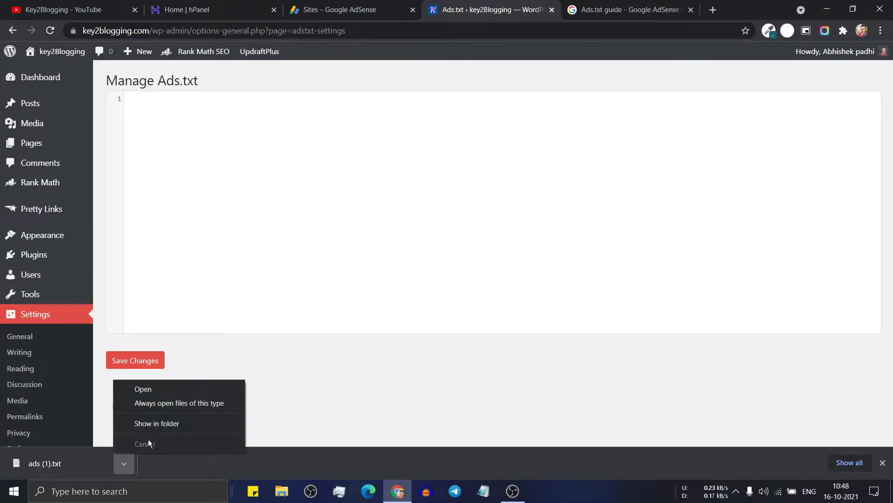
pyautogui.click(174, 390)
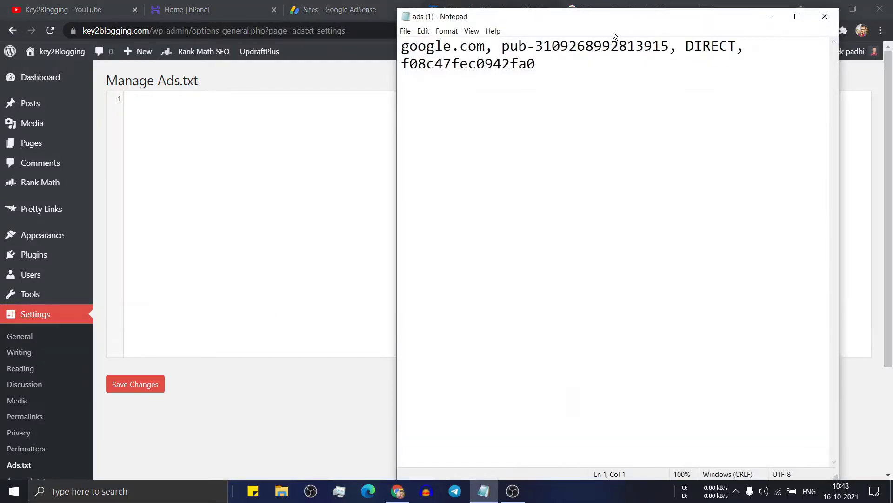
pyautogui.click(562, 64)
pyautogui.hotkey('ctrl', 'a')
pyautogui.hotkey('ctrl', 'c')
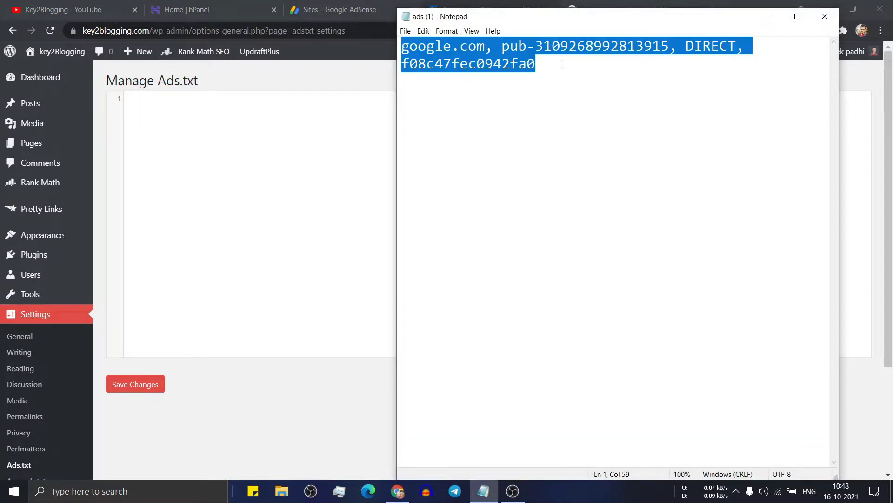
# - Paste the copied google.com AdSense publisher line into line 1 of the Manage Ads.txt editor
pyautogui.click(770, 14)
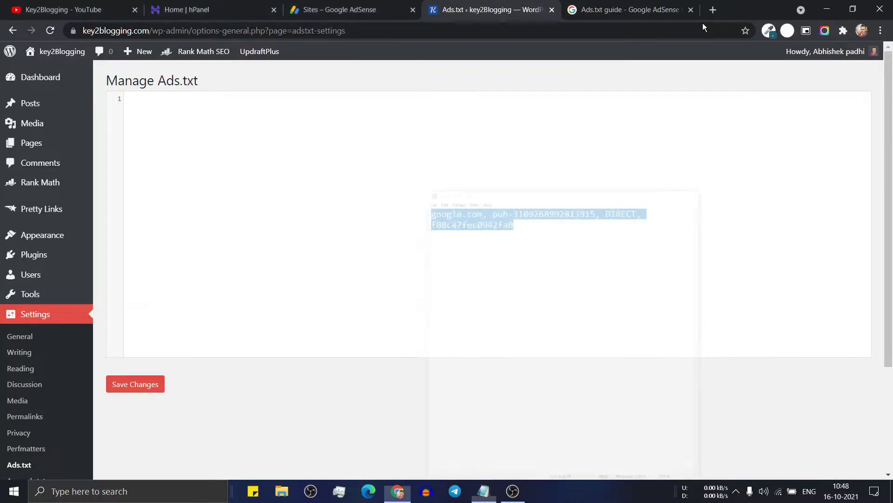
pyautogui.click(214, 111)
pyautogui.hotkey('ctrl', 'v')
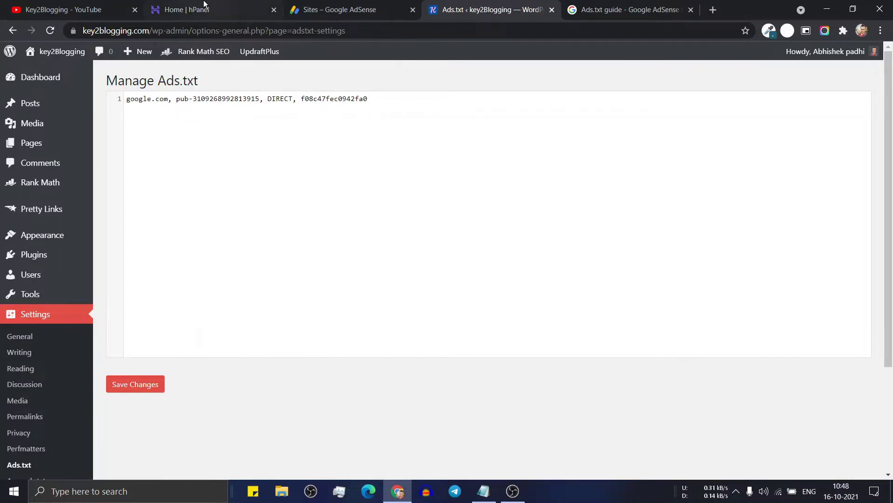
# - In hPanel, manage the key2blogging.com hosting plan to reach its File Manager
pyautogui.click(222, 13)
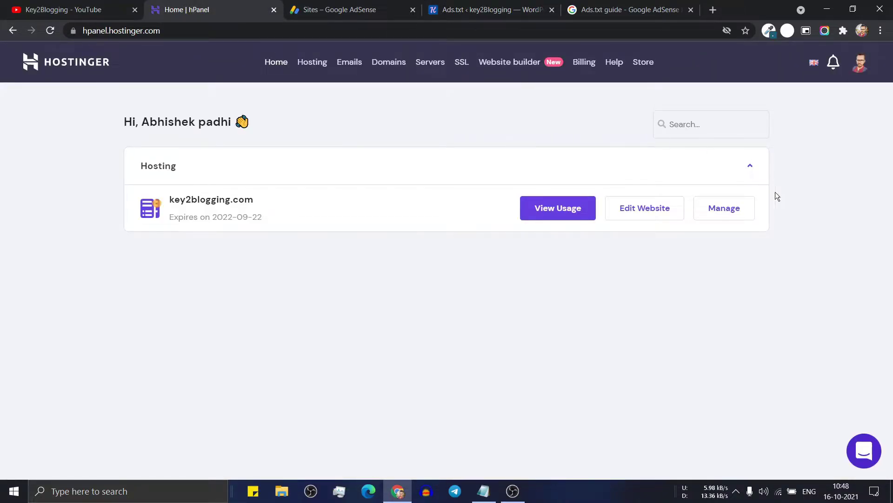
pyautogui.click(729, 217)
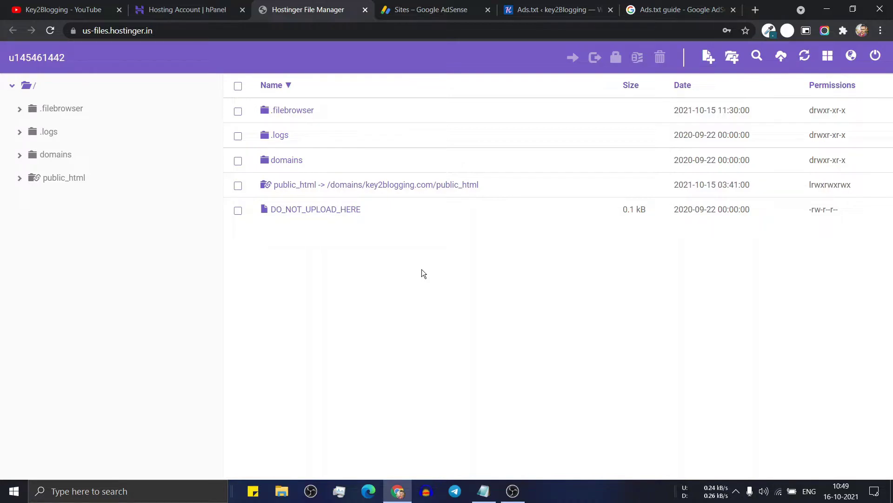
# - Open the public_html folder and scroll through its WordPress files
pyautogui.click(375, 187)
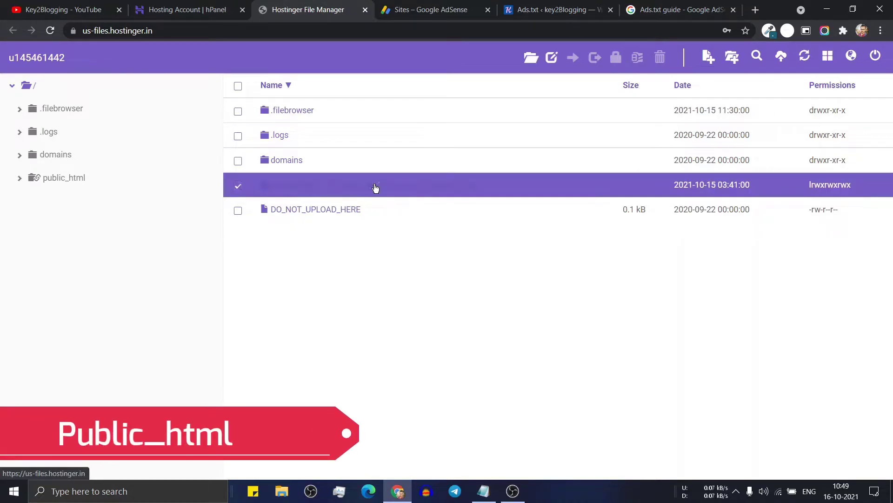
pyautogui.doubleClick(374, 186)
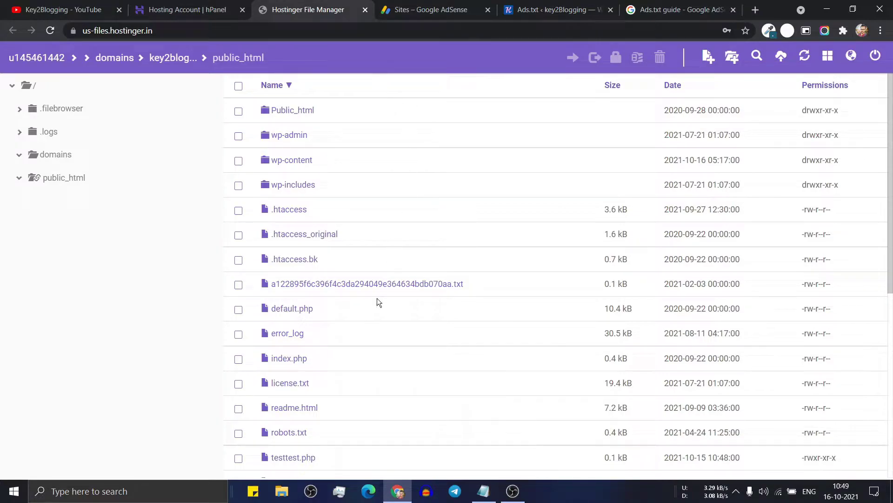
pyautogui.scroll(-2, 377, 298)
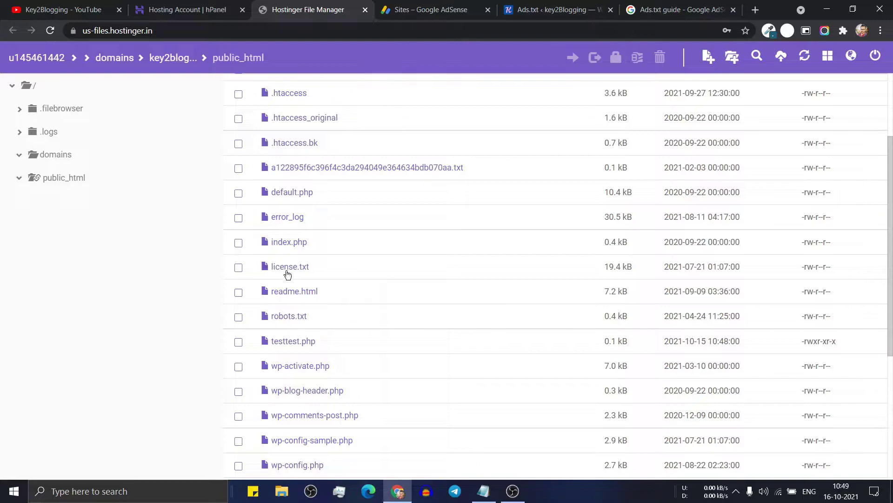
# - Create a new file named ads.txt in public_html and confirm it appears in the list
pyautogui.scroll(3, 420, 282)
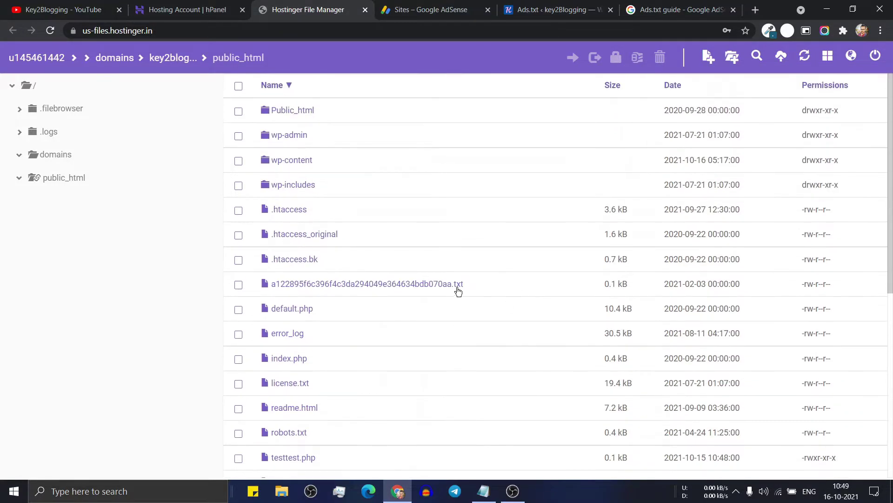
pyautogui.click(708, 56)
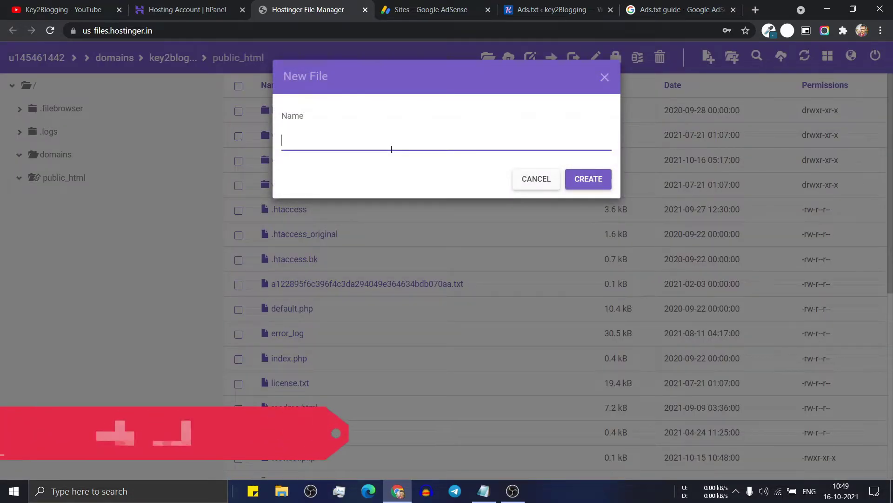
pyautogui.write('ads.txt')
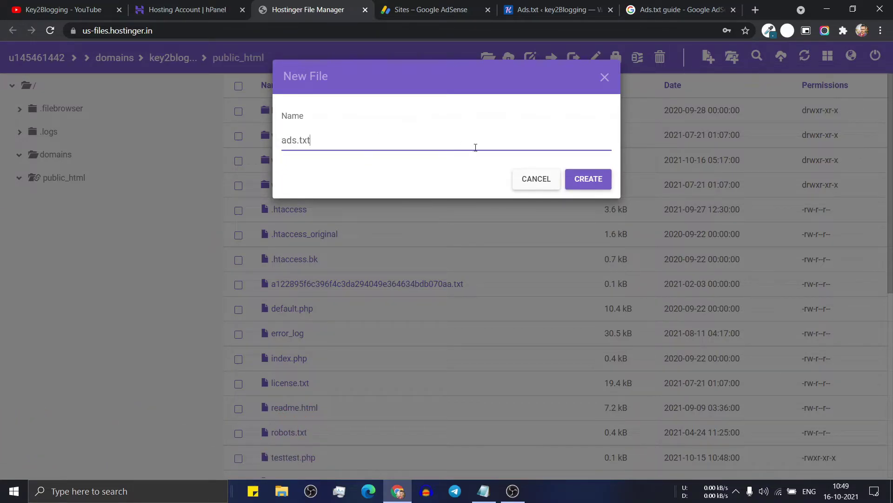
pyautogui.click(582, 179)
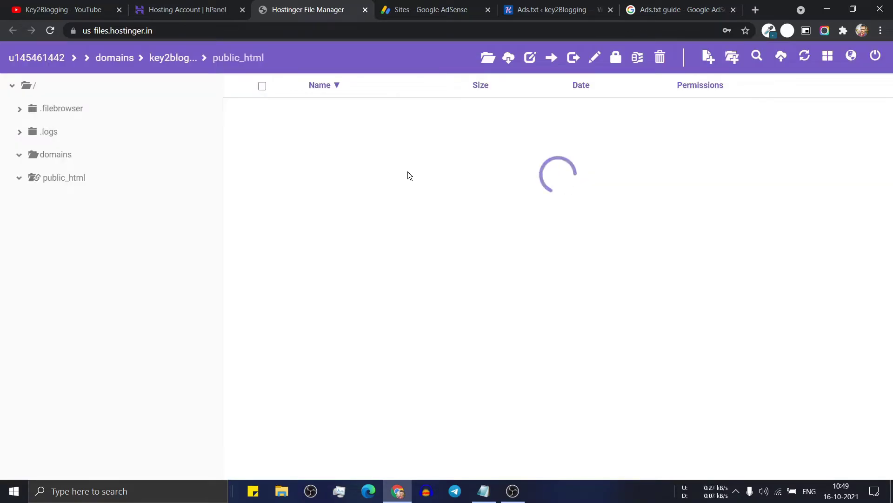
pyautogui.scroll(-4, 411, 168)
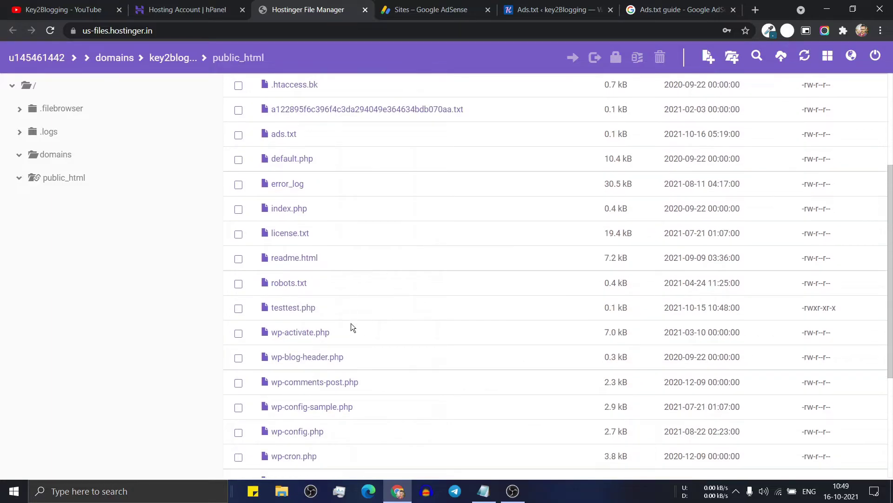
pyautogui.scroll(-4, 354, 344)
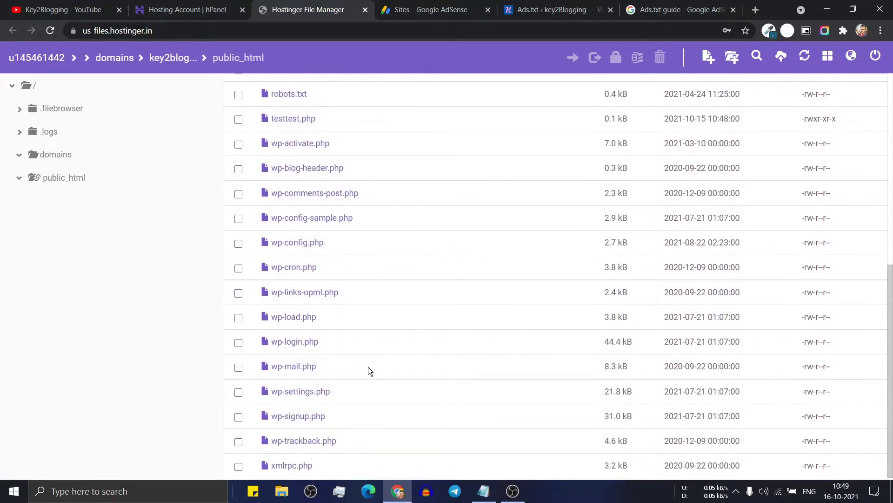
pyautogui.scroll(8, 373, 366)
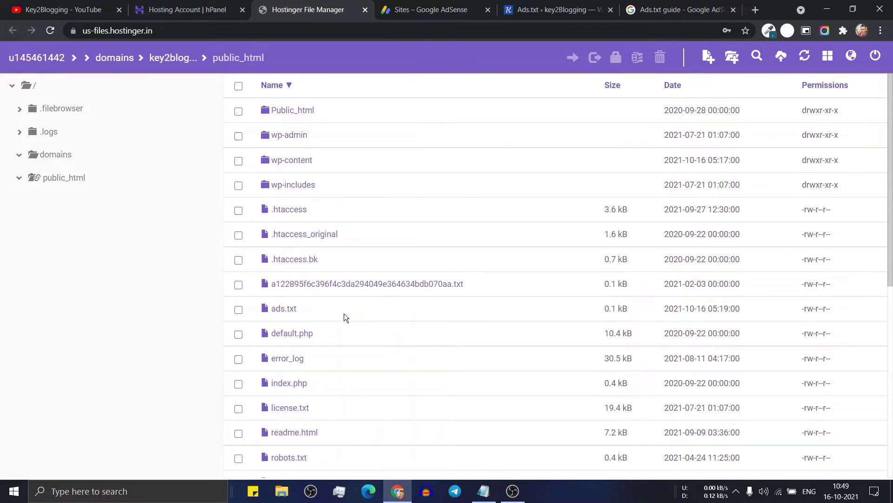
# - Paste the google.com DIRECT publisher line into ads.txt and save the file
pyautogui.doubleClick(281, 308)
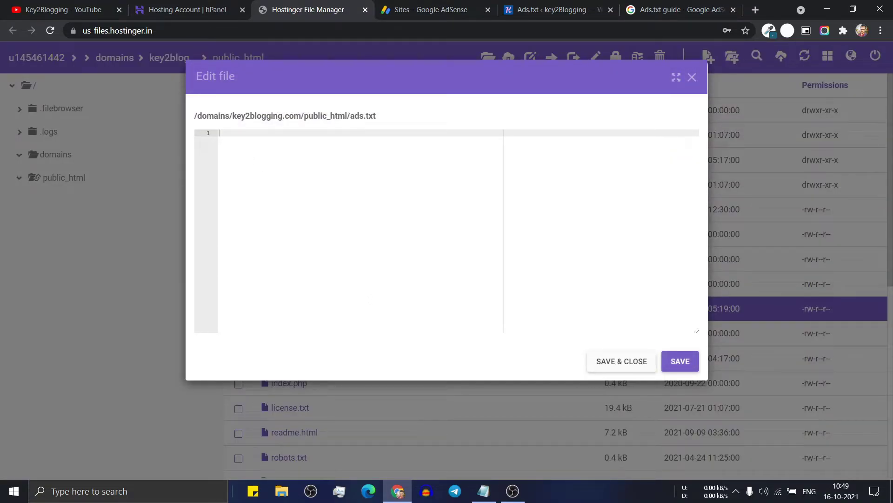
pyautogui.click(484, 491)
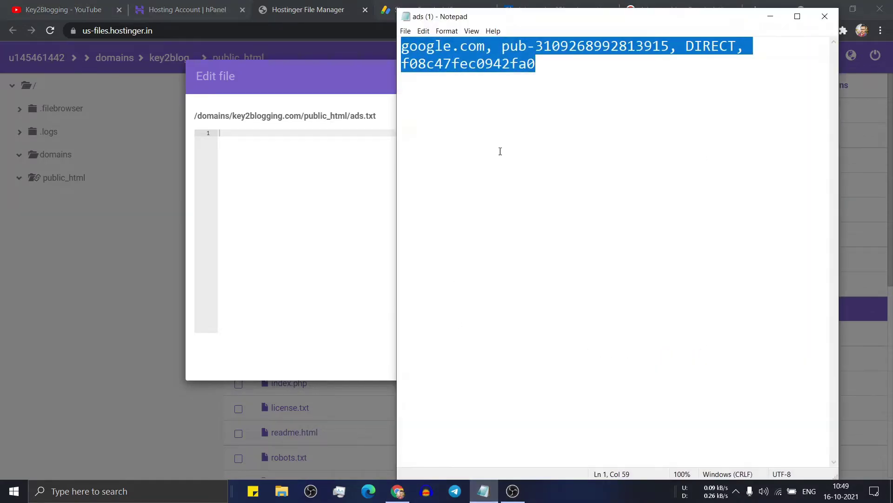
pyautogui.click(770, 18)
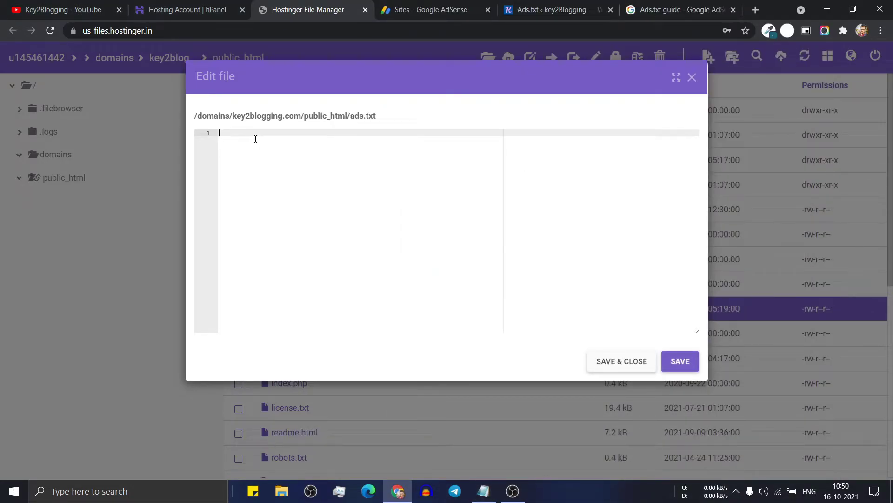
pyautogui.hotkey('ctrl', 'v')
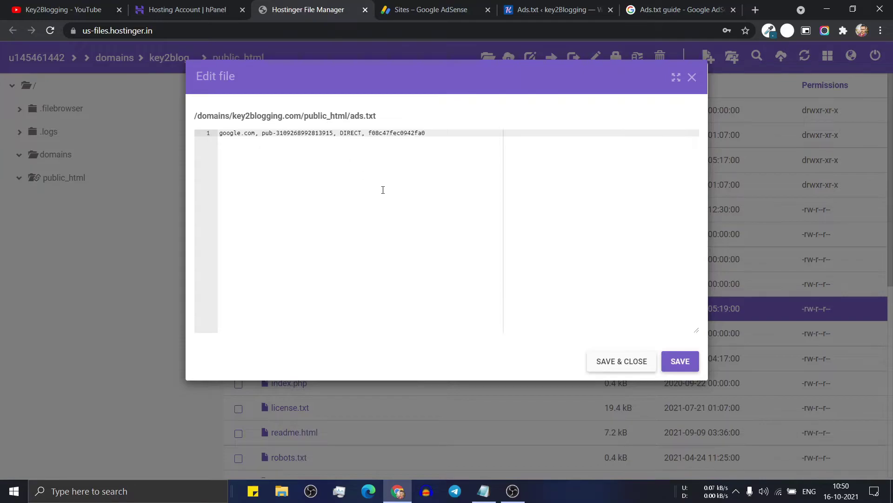
pyautogui.click(673, 361)
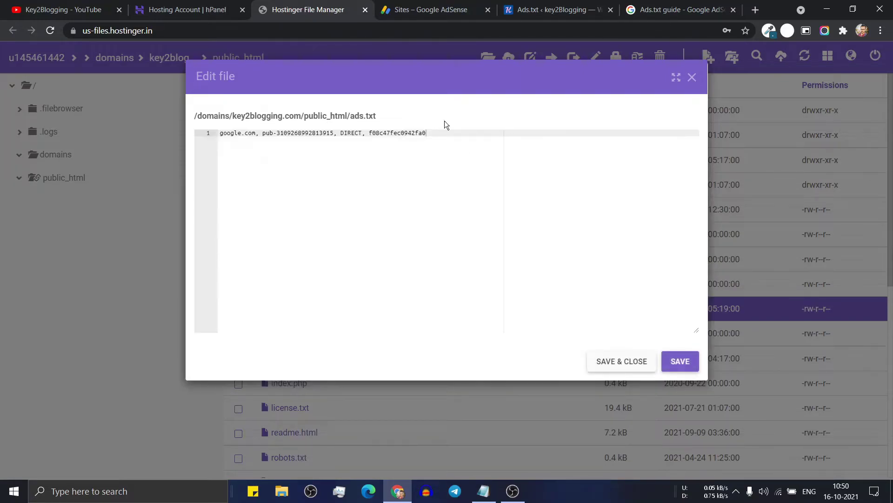
# - Close the file editor and deactivate Ads.txt Manager from WordPress's Installed Plugins list
pyautogui.click(693, 75)
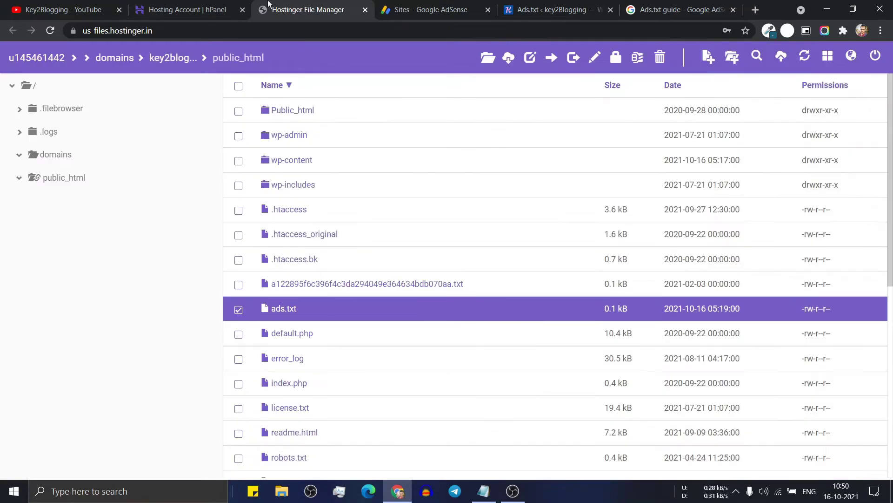
pyautogui.click(552, 9)
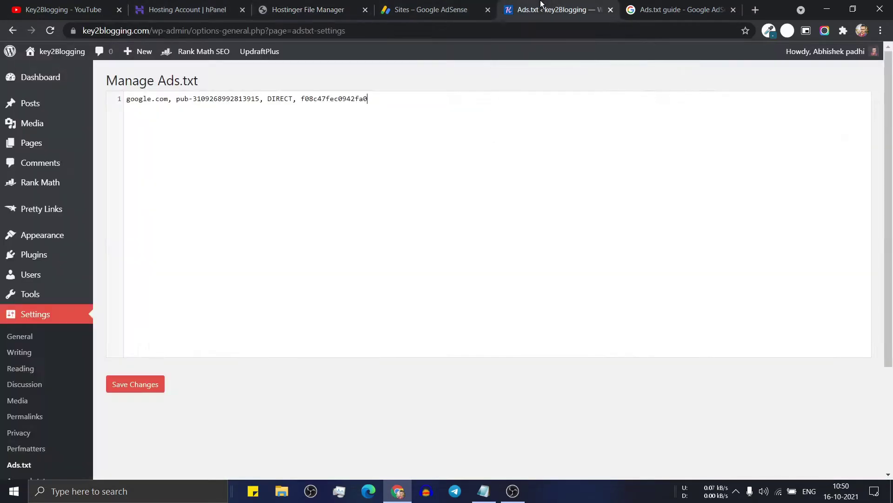
pyautogui.moveTo(40, 256)
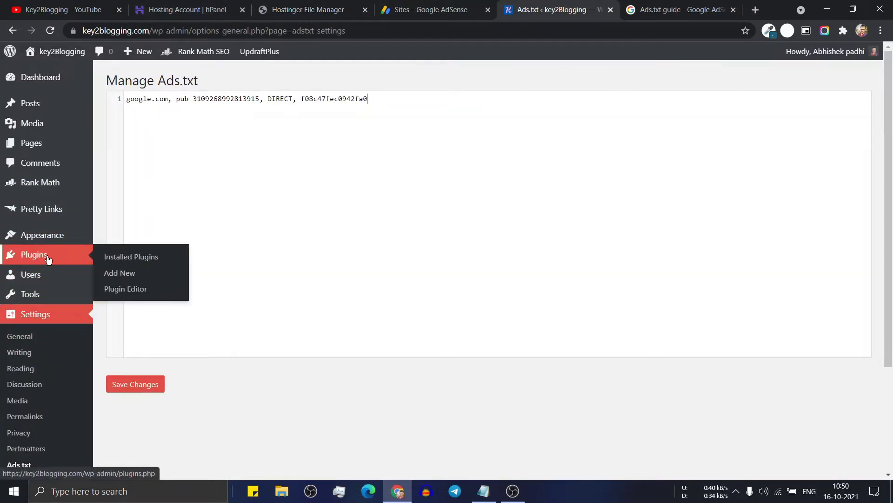
pyautogui.click(126, 260)
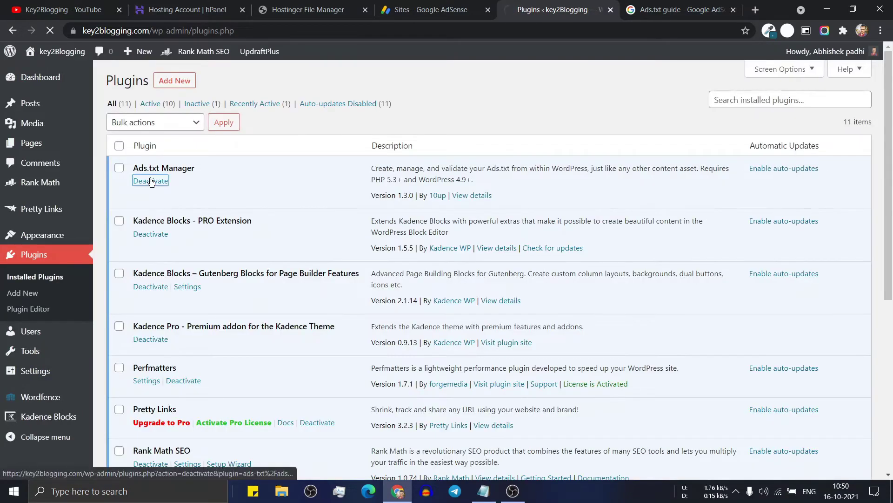
pyautogui.click(142, 181)
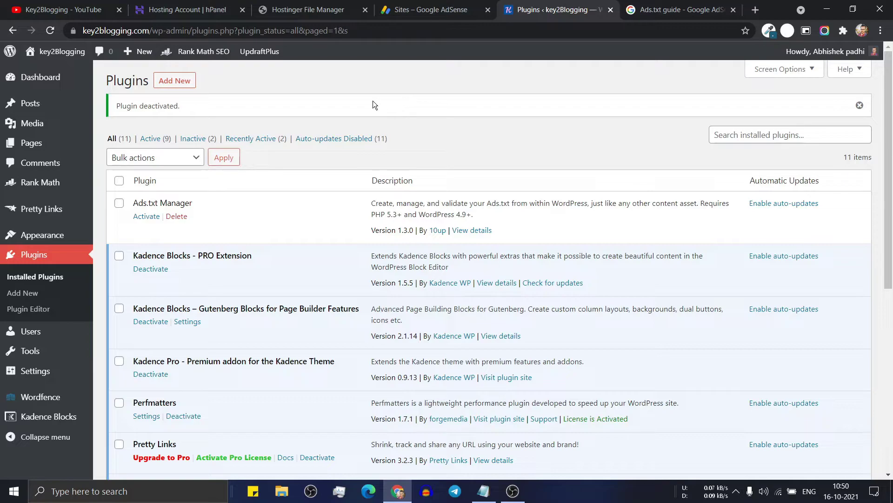
# - Open key2blogging.com in a new tab and load key2blogging.com/ads.txt to view the publisher line
pyautogui.moveTo(56, 51)
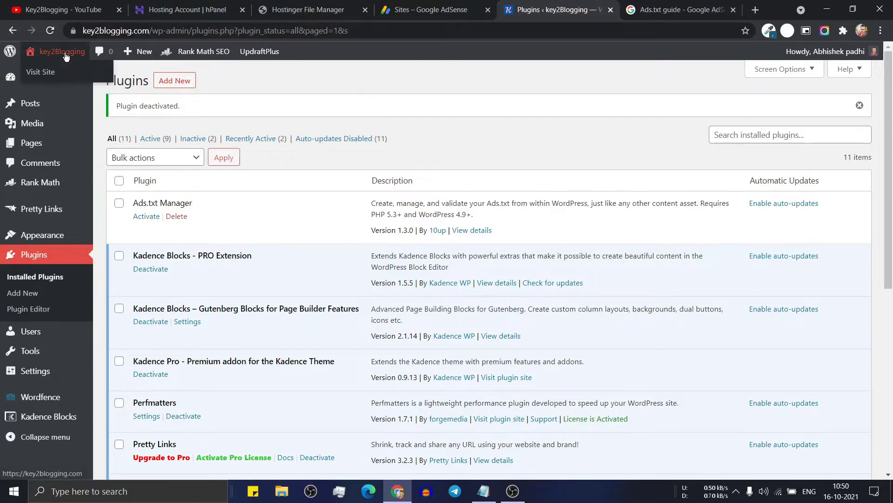
pyautogui.rightClick(54, 73)
pyautogui.click(83, 82)
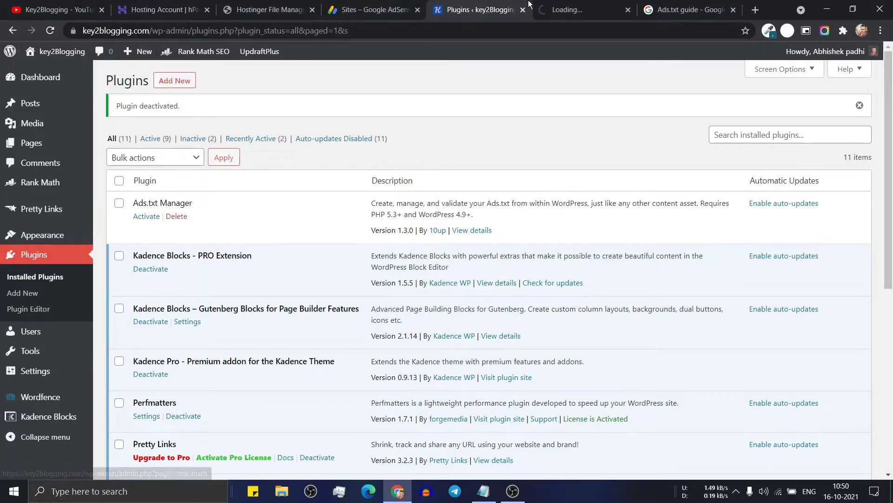
pyautogui.click(572, 10)
pyautogui.click(205, 31)
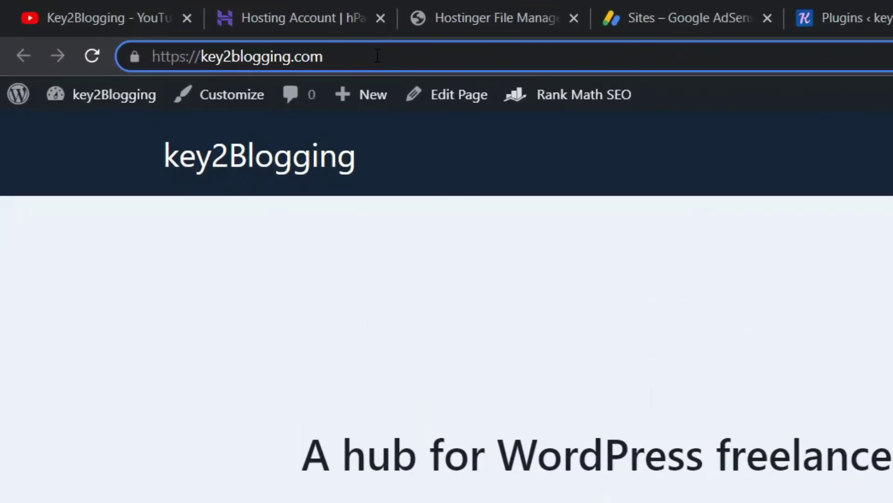
pyautogui.write('/ads')
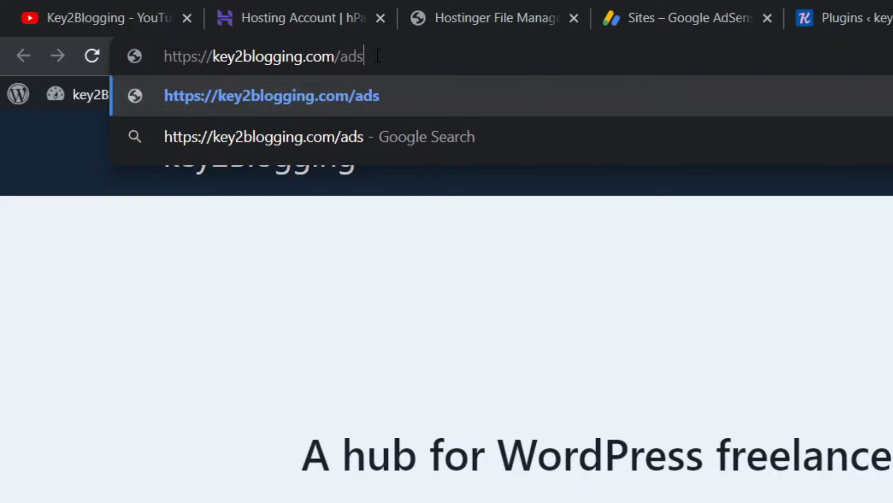
pyautogui.write('.')
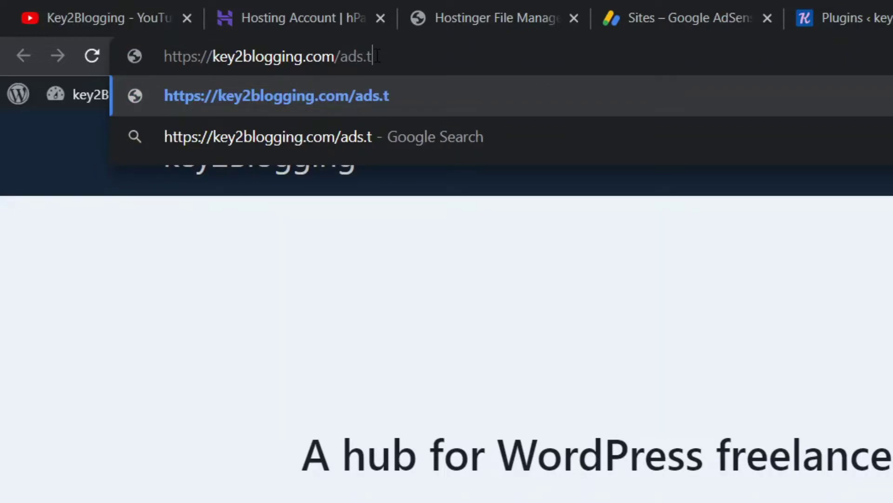
pyautogui.write('t')
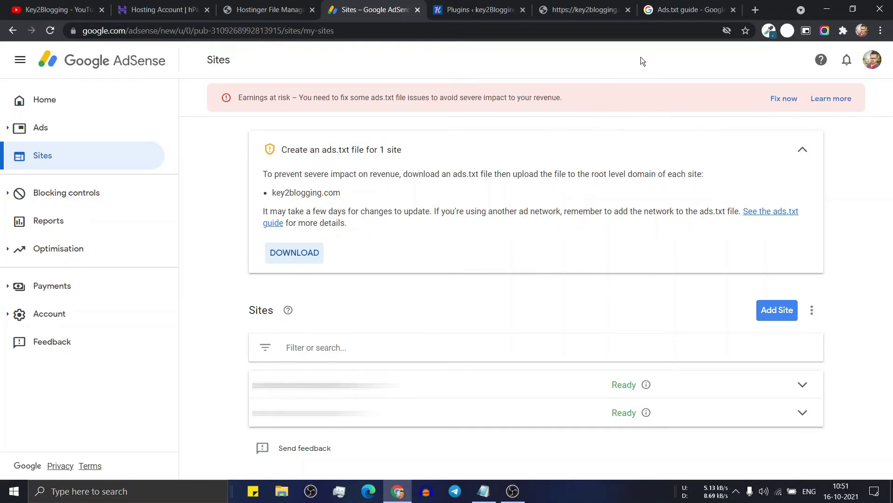
# - Go to the Ads.txt guide help page and scroll to its section on creating an ads.txt file
pyautogui.click(681, 5)
pyautogui.scroll(-5, 434, 215)
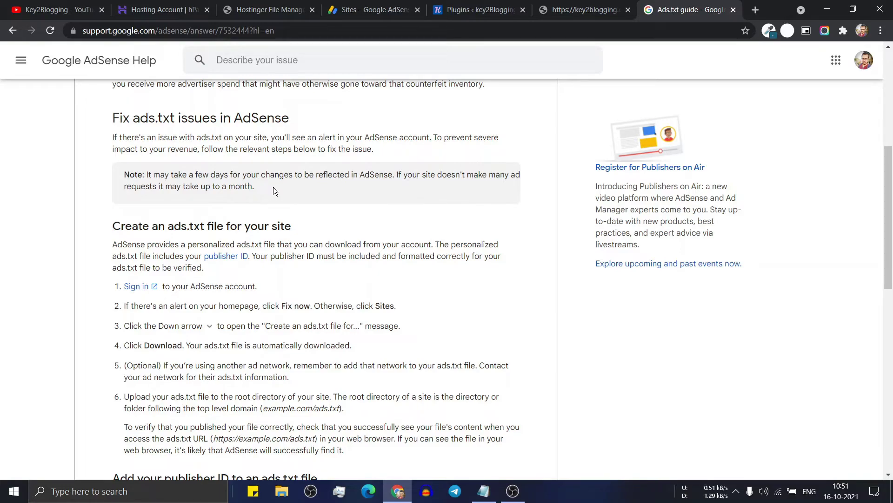
# - Return to Hostinger File Manager to confirm ads.txt (0.1 kB) is listed in public_html
pyautogui.click(275, 8)
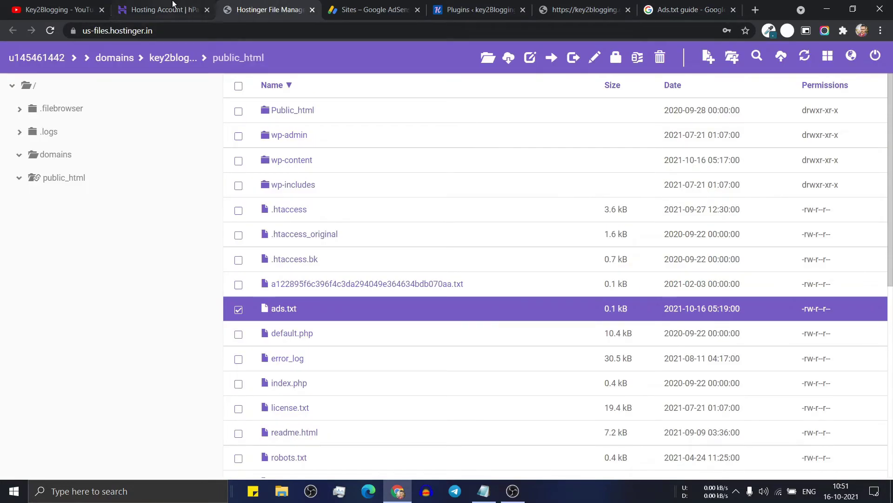